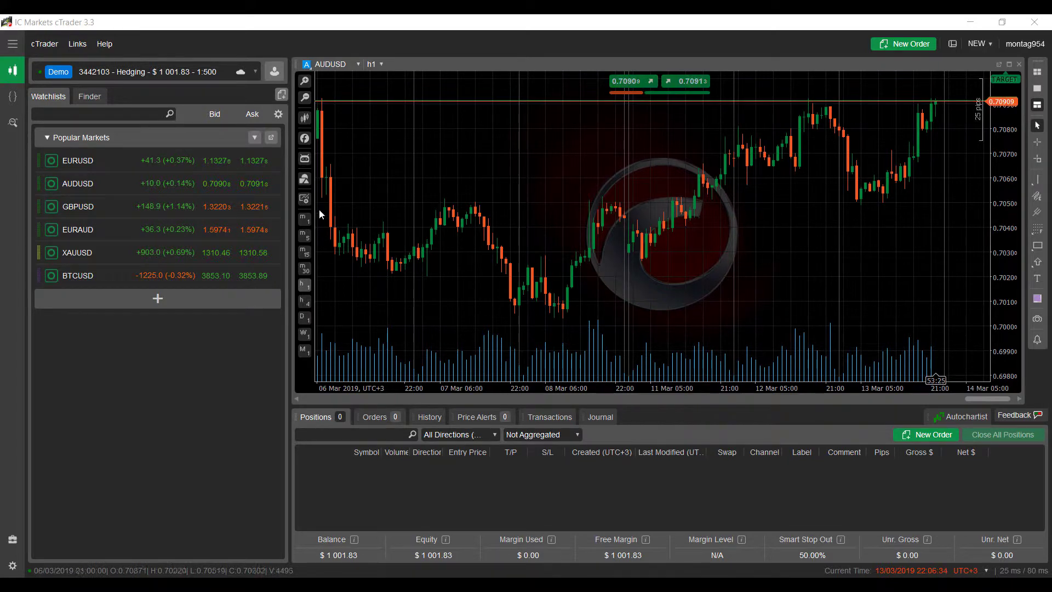
Step: Go to the General settings page and expand the Color Theme dropdown
left_click(305, 200)
left_click(239, 402)
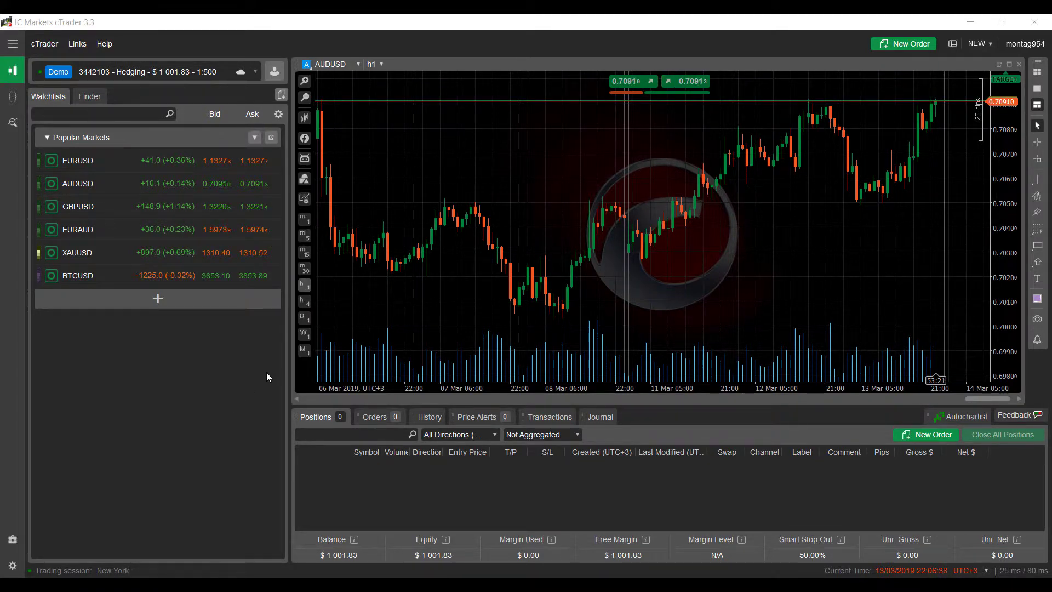
left_click(13, 48)
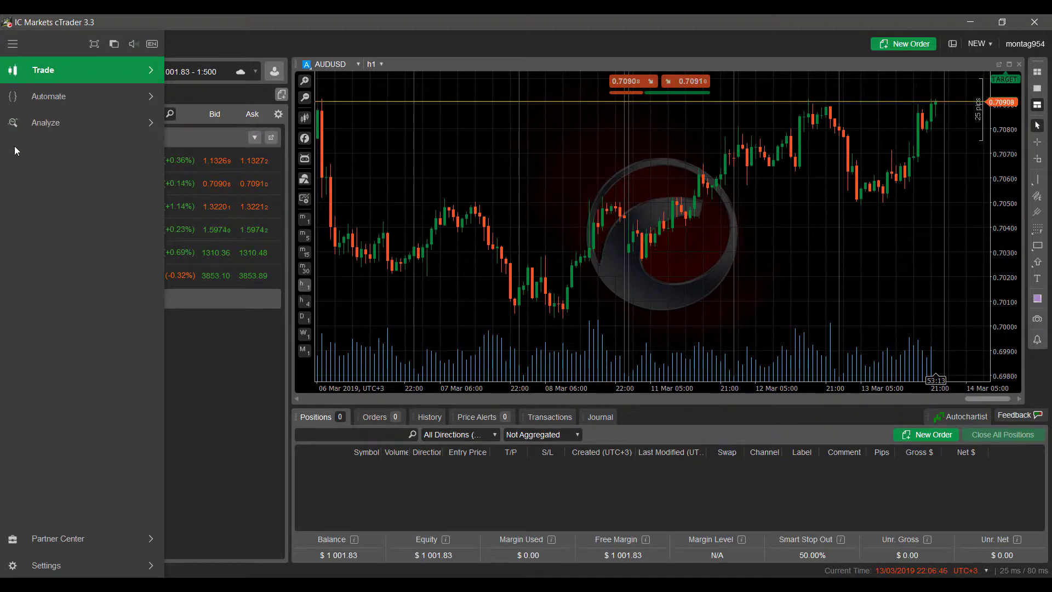
left_click(107, 562)
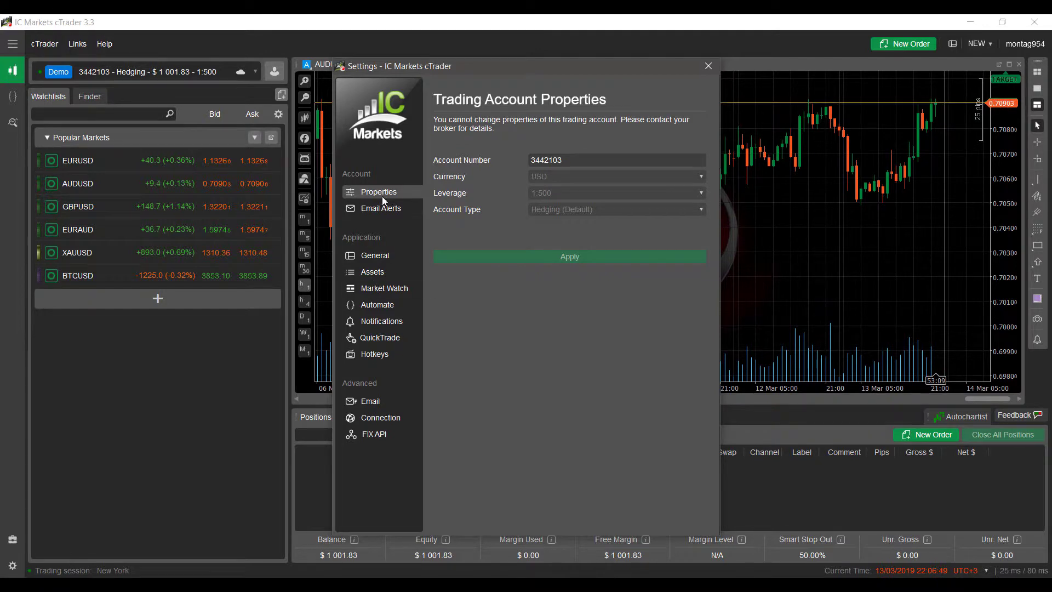
left_click(372, 255)
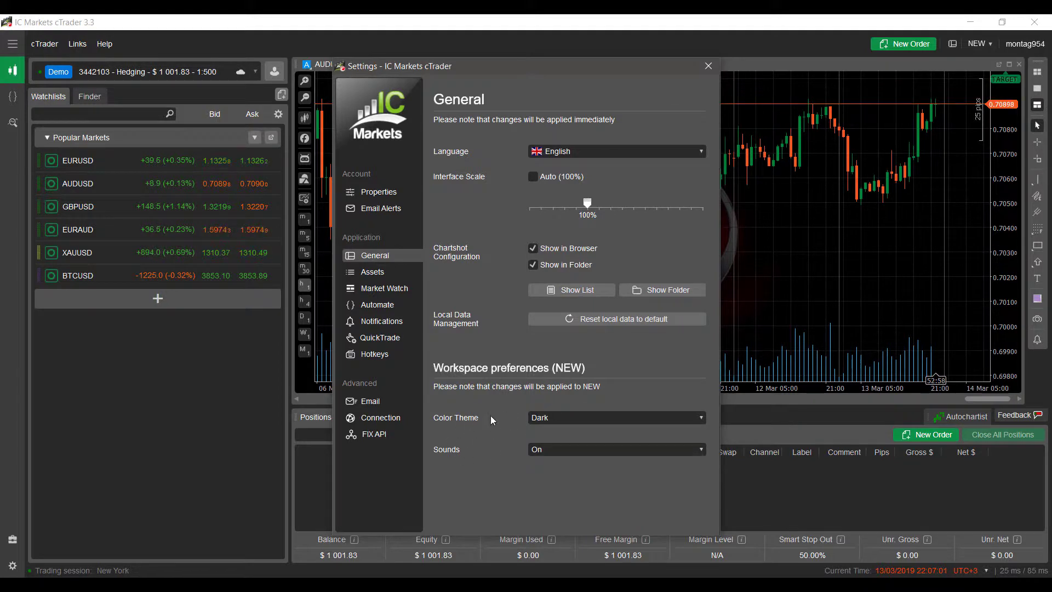
left_click(548, 421)
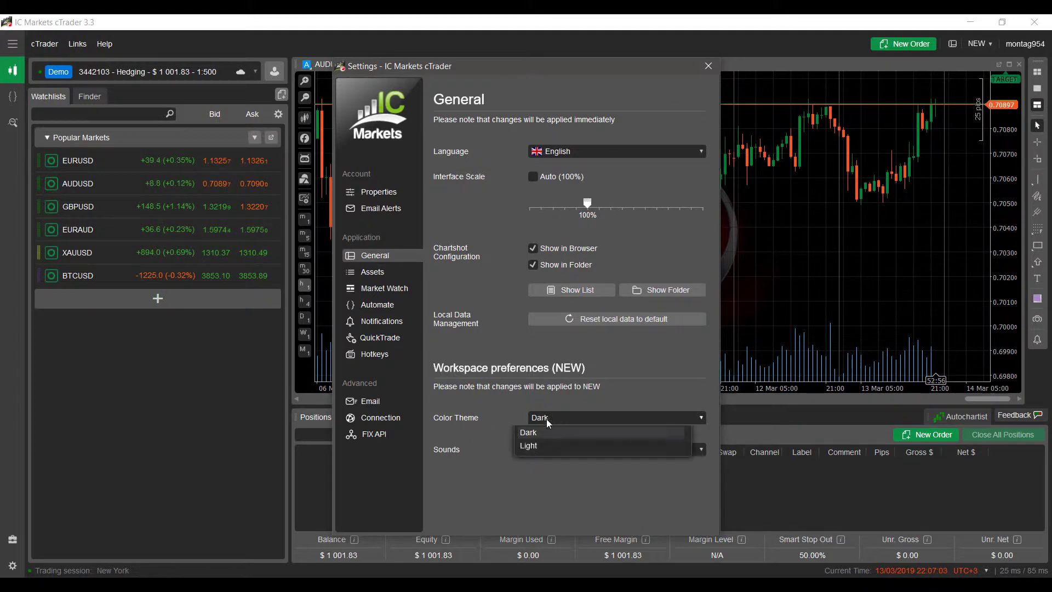
left_click(563, 416)
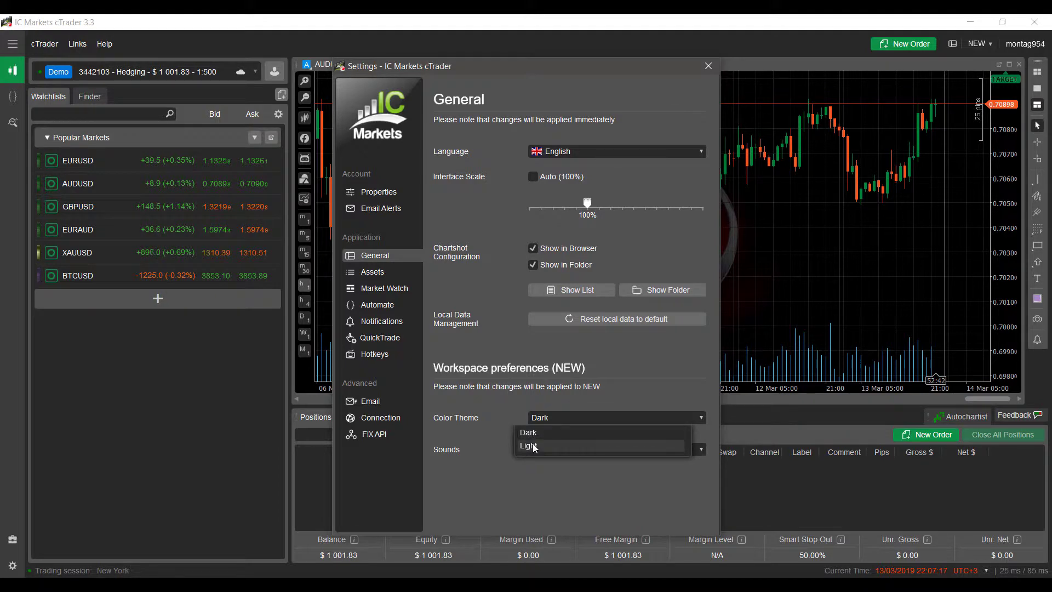
Step: Select the Light colour theme and close the Settings window
left_click(534, 447)
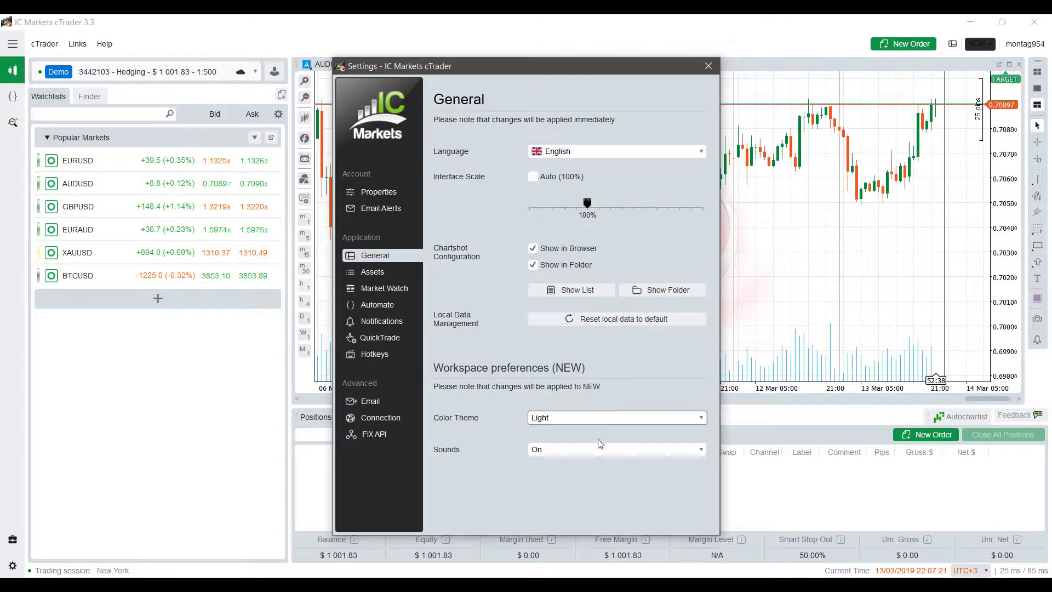
left_click(709, 66)
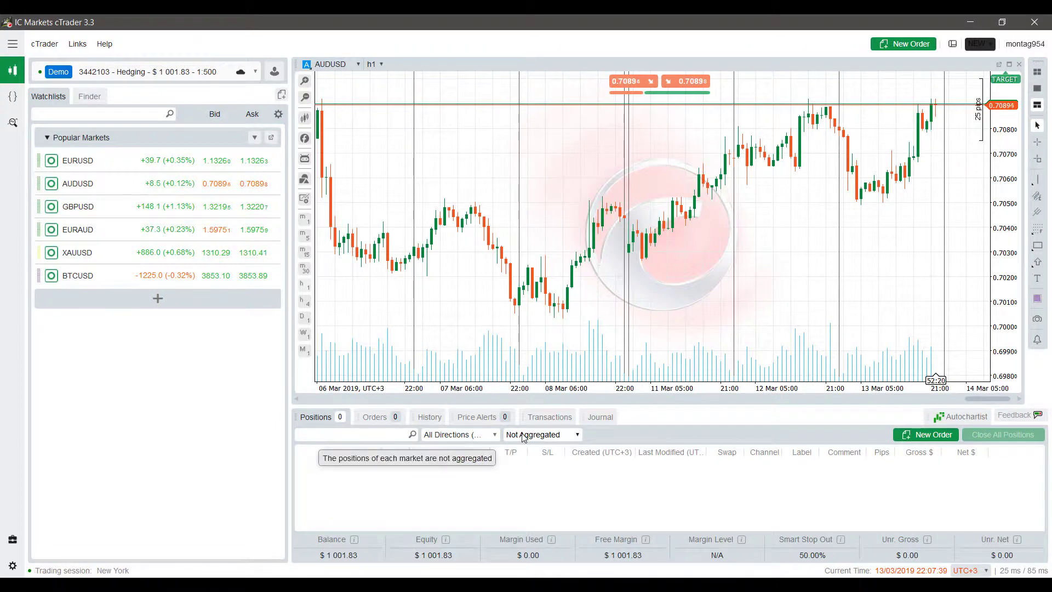
Step: Apply the chart's Restore Defaults (Dark) colours, then Restore Defaults (Light)
right_click(474, 168)
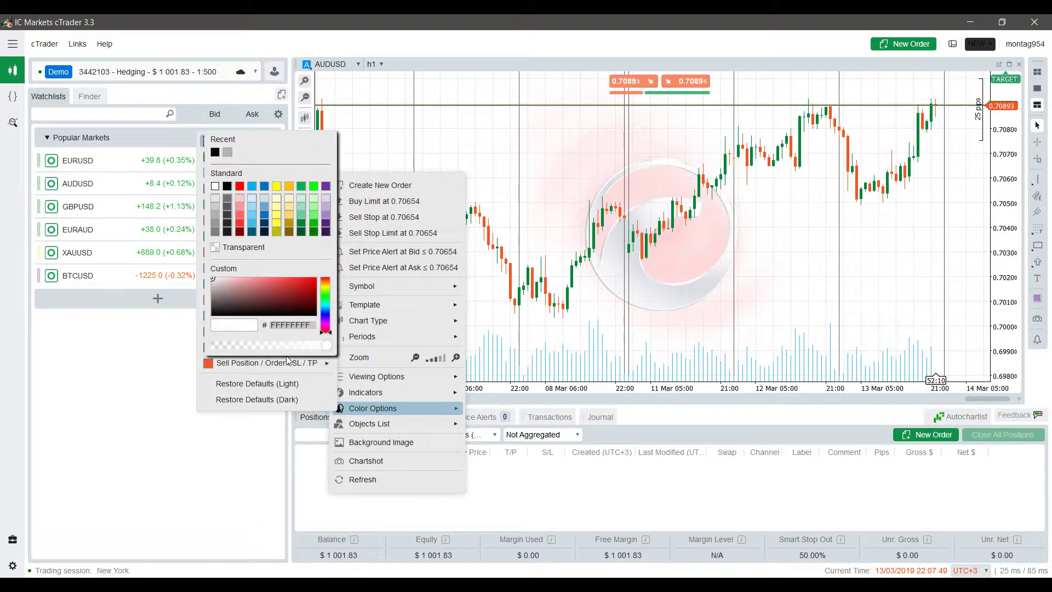
mouse_move(372, 408)
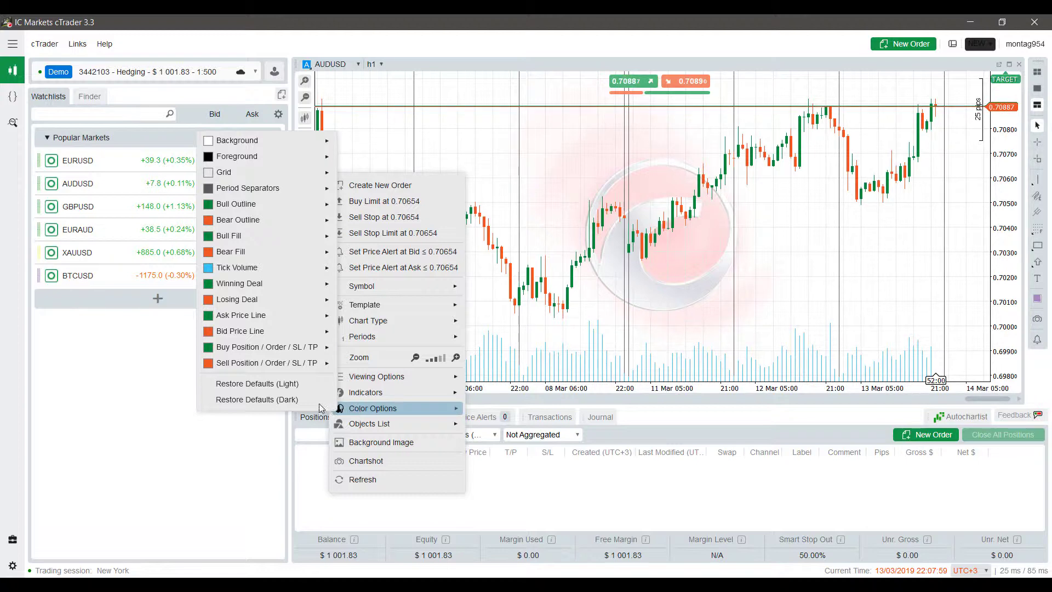
left_click(297, 400)
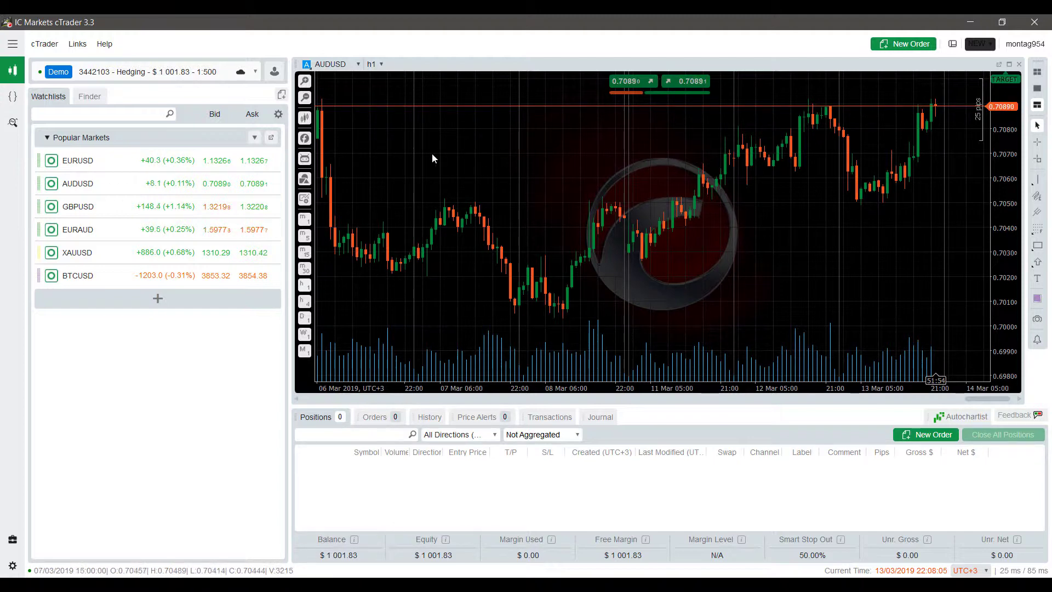
right_click(403, 131)
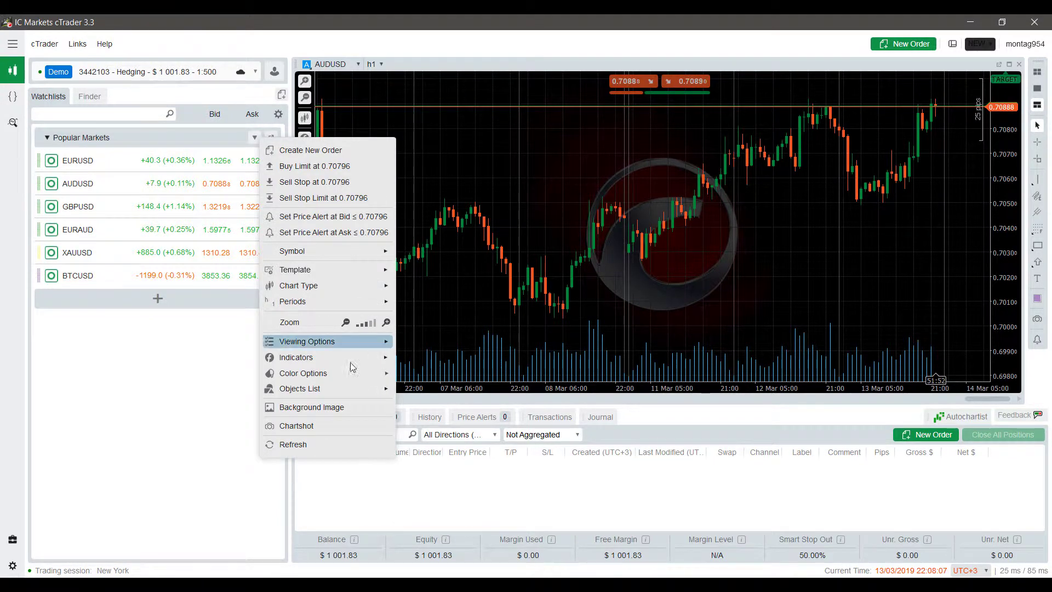
mouse_move(302, 373)
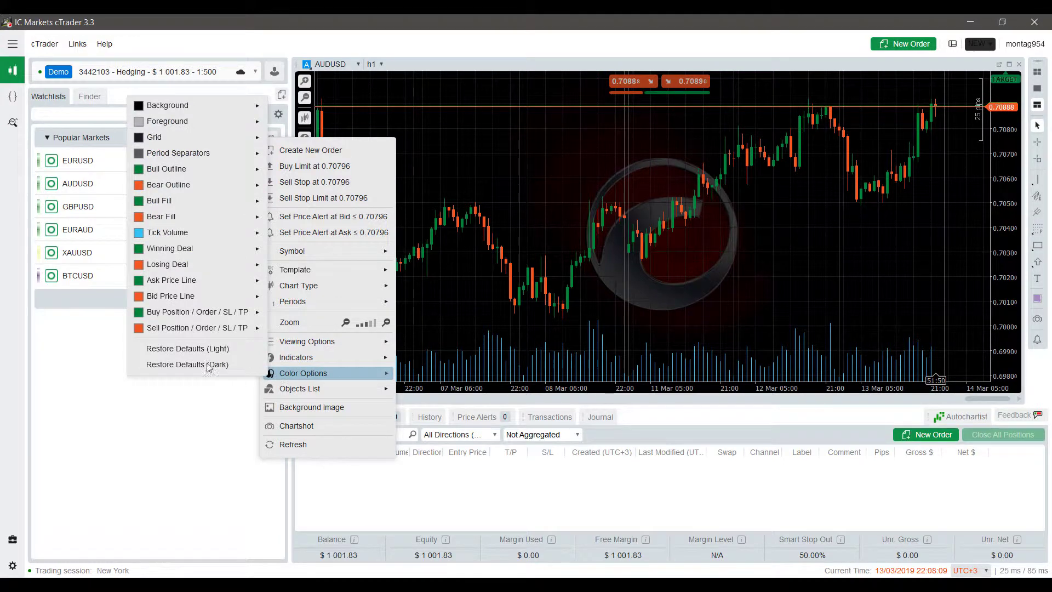
left_click(189, 349)
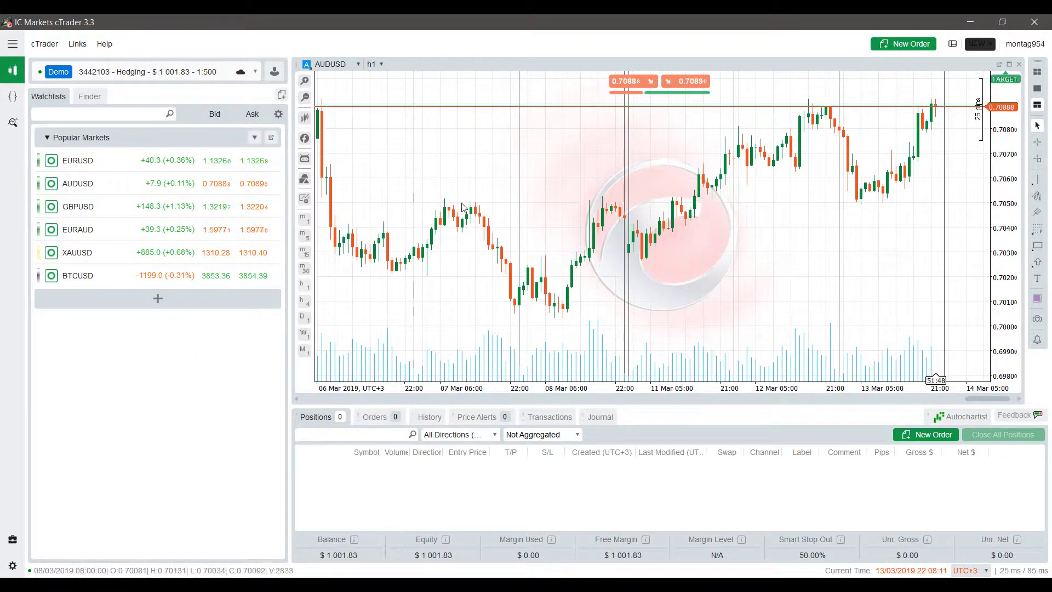
right_click(385, 151)
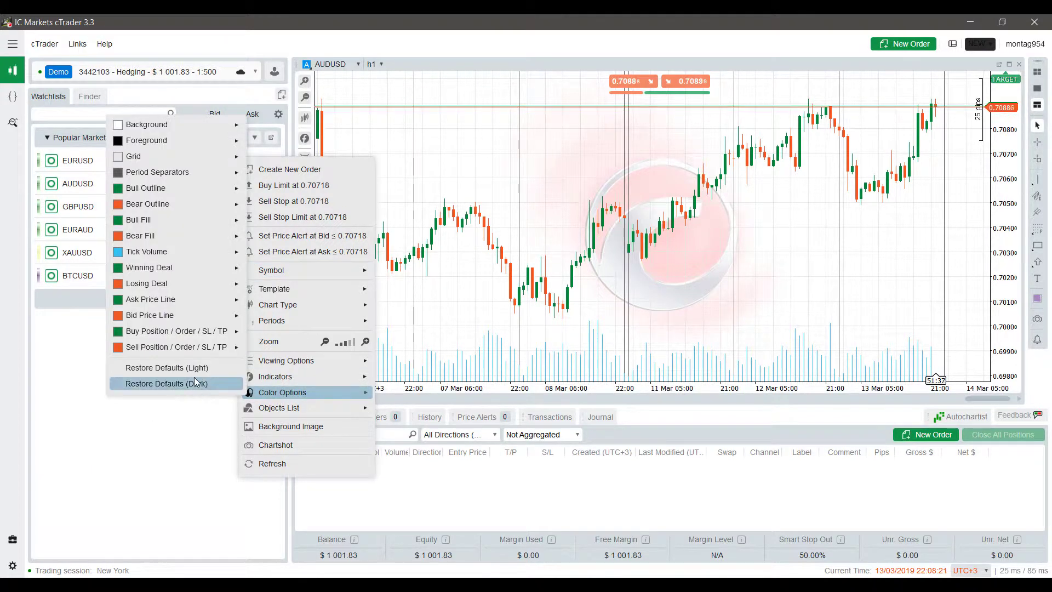
mouse_move(282, 392)
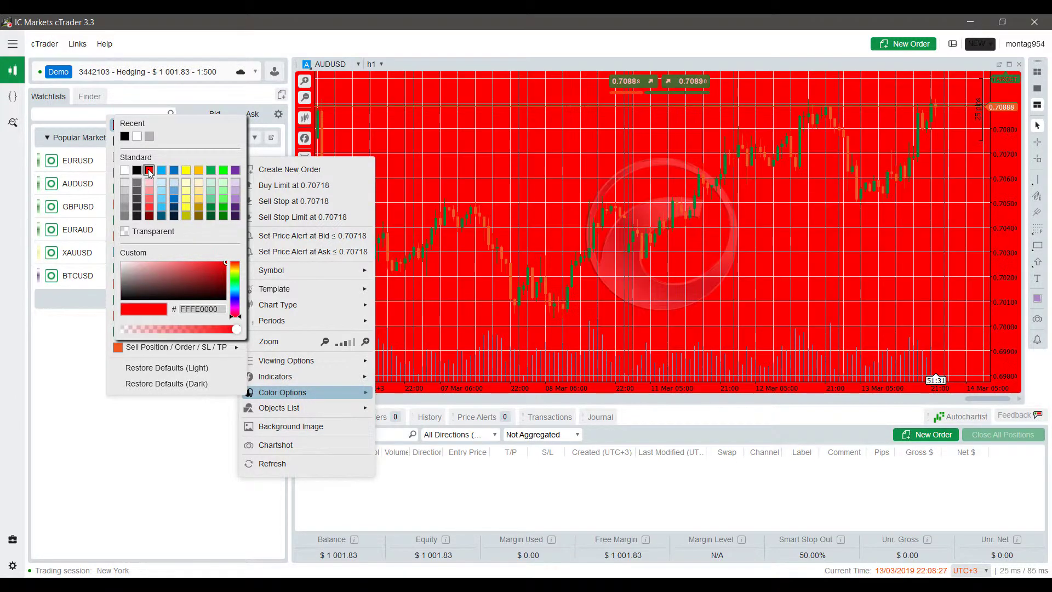
Step: Set the chart background colour to white from the swatches
left_click(186, 170)
left_click(187, 216)
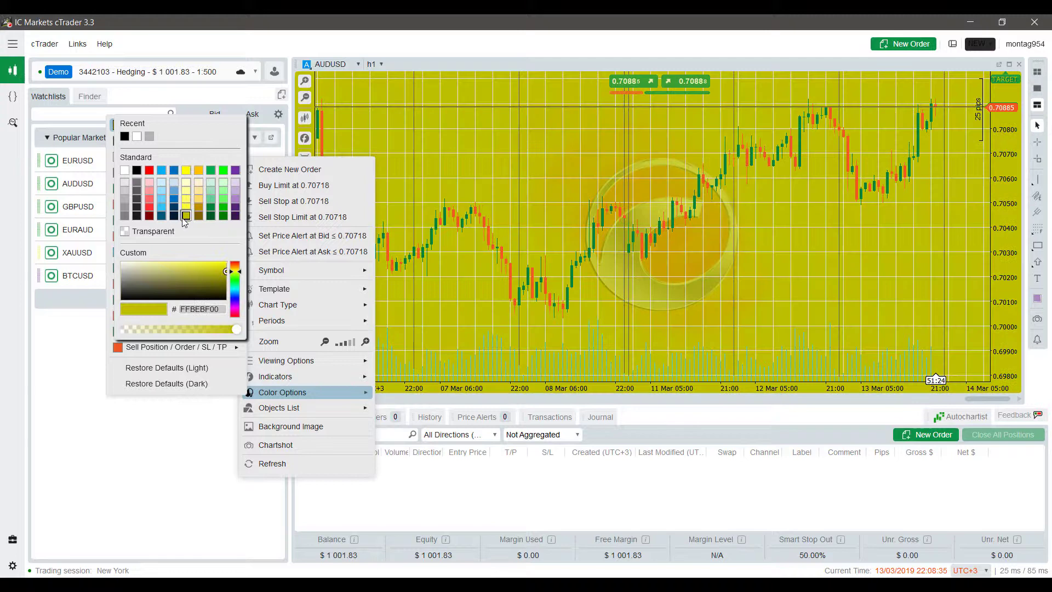
left_click(124, 171)
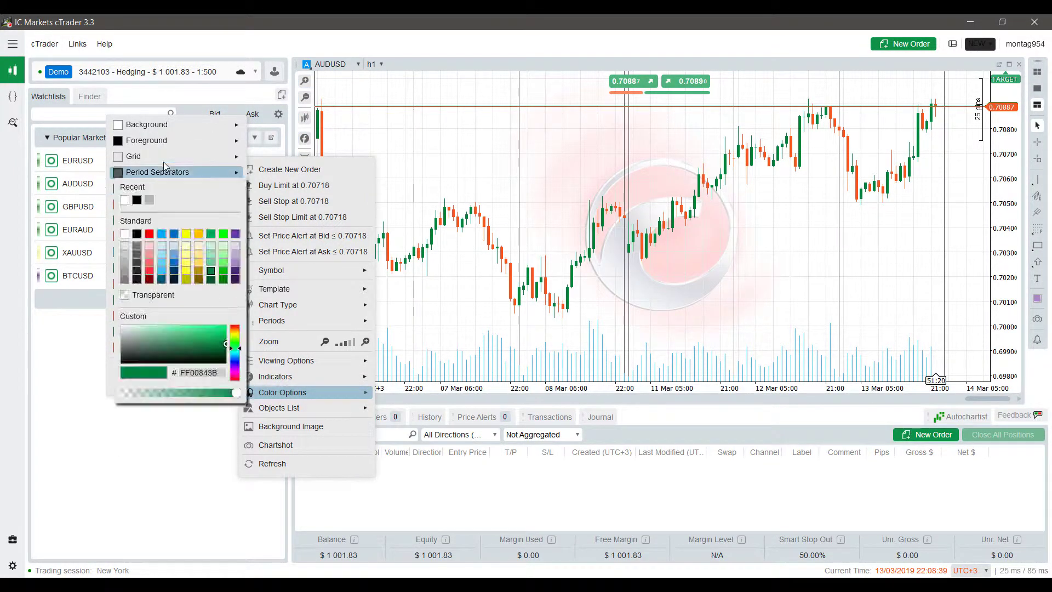
mouse_move(146, 140)
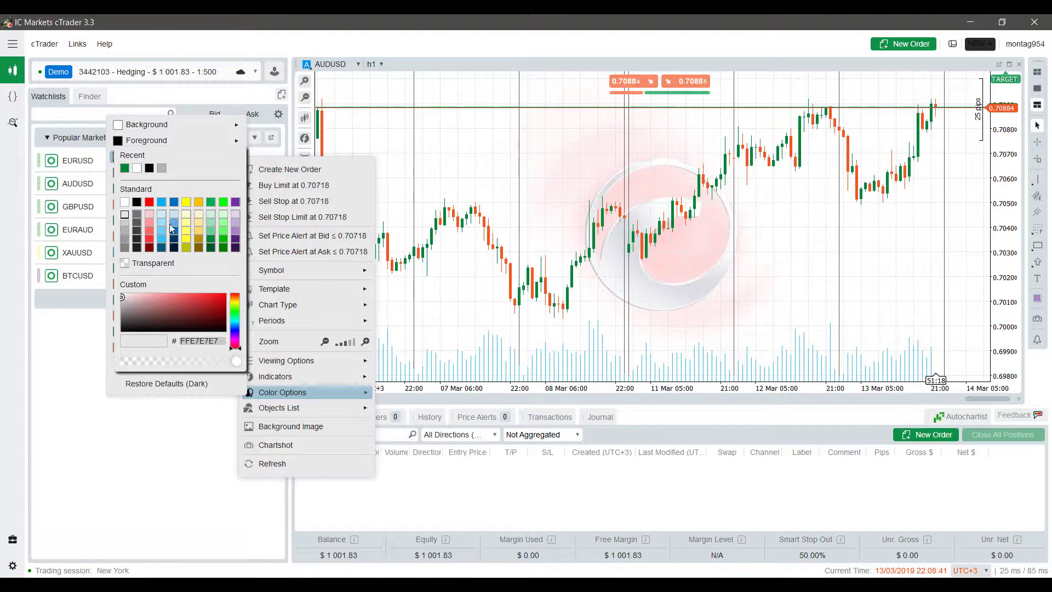
Step: Colour the chart grid lines dark green and adjust their opacity
left_click(149, 202)
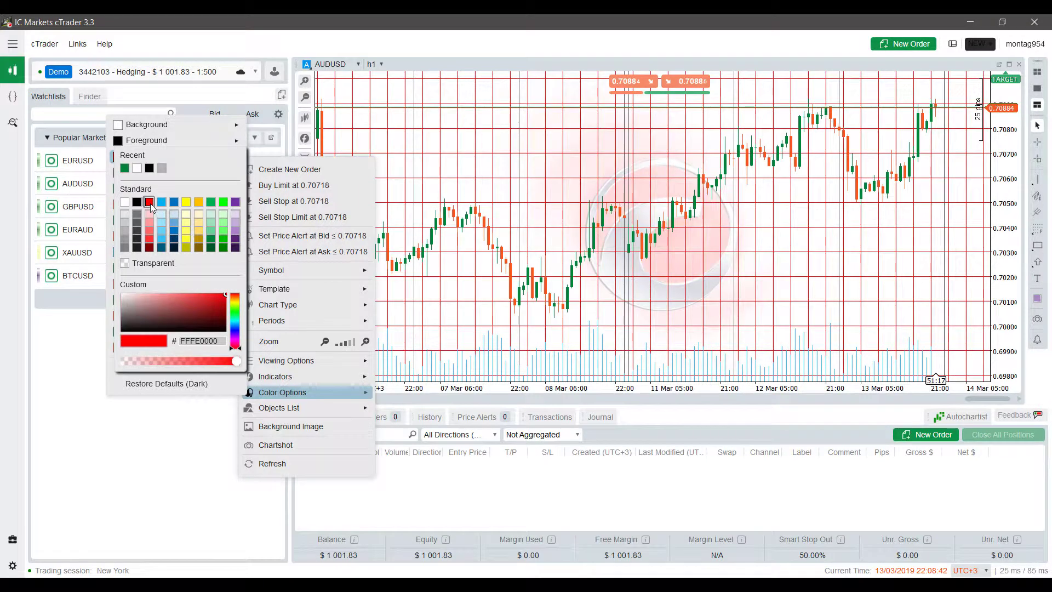
left_click(199, 232)
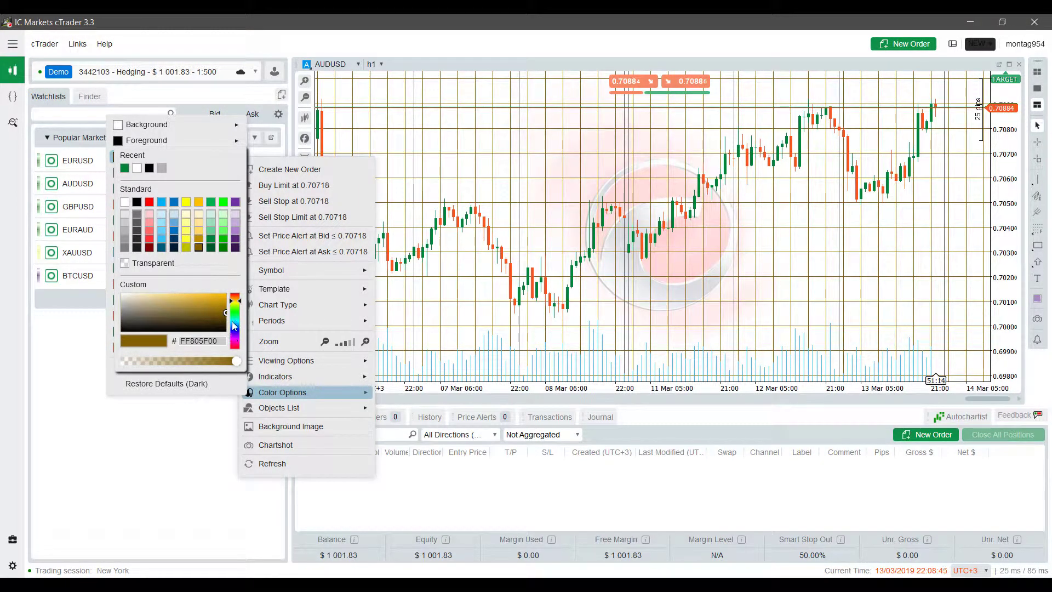
left_click(235, 333)
left_click(210, 240)
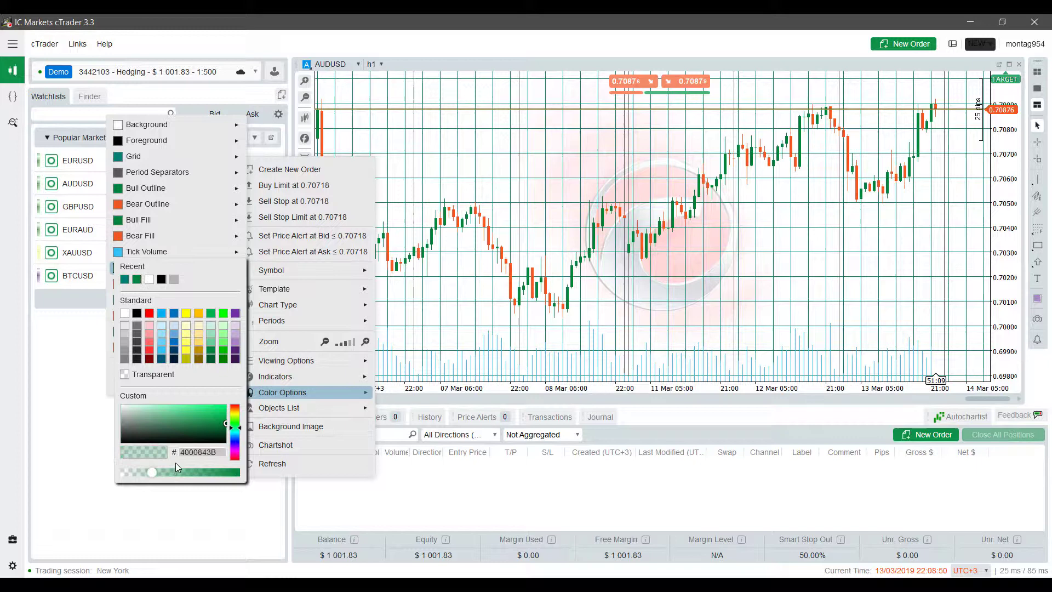
left_click(185, 472)
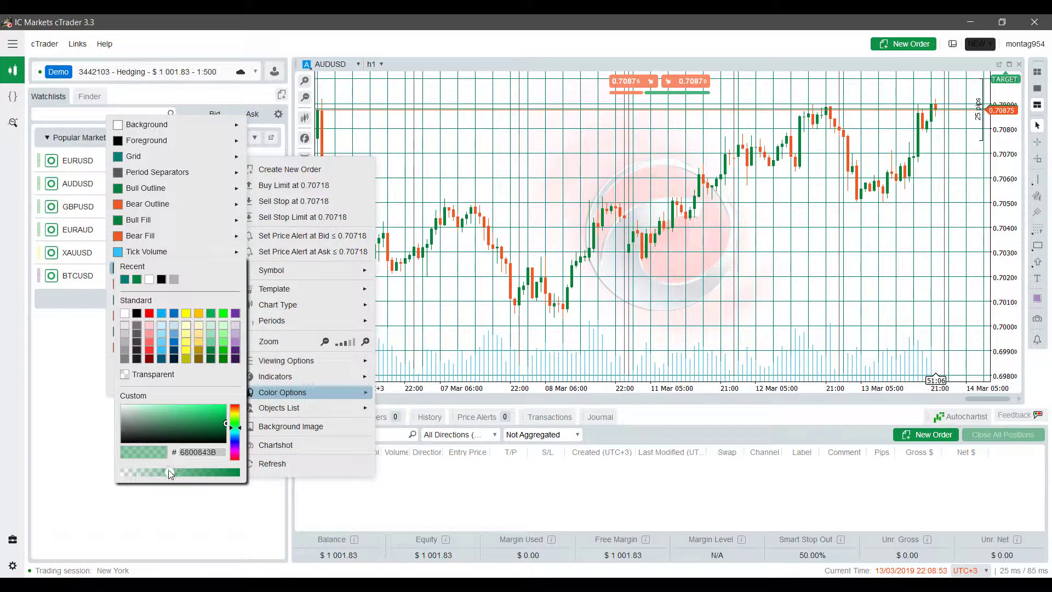
left_click(129, 375)
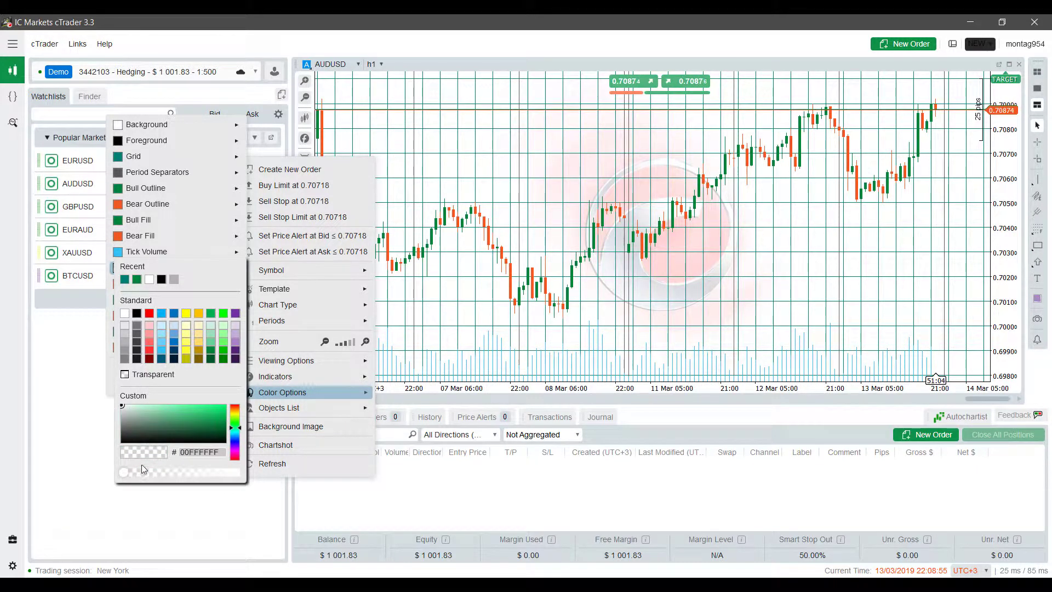
left_click(162, 472)
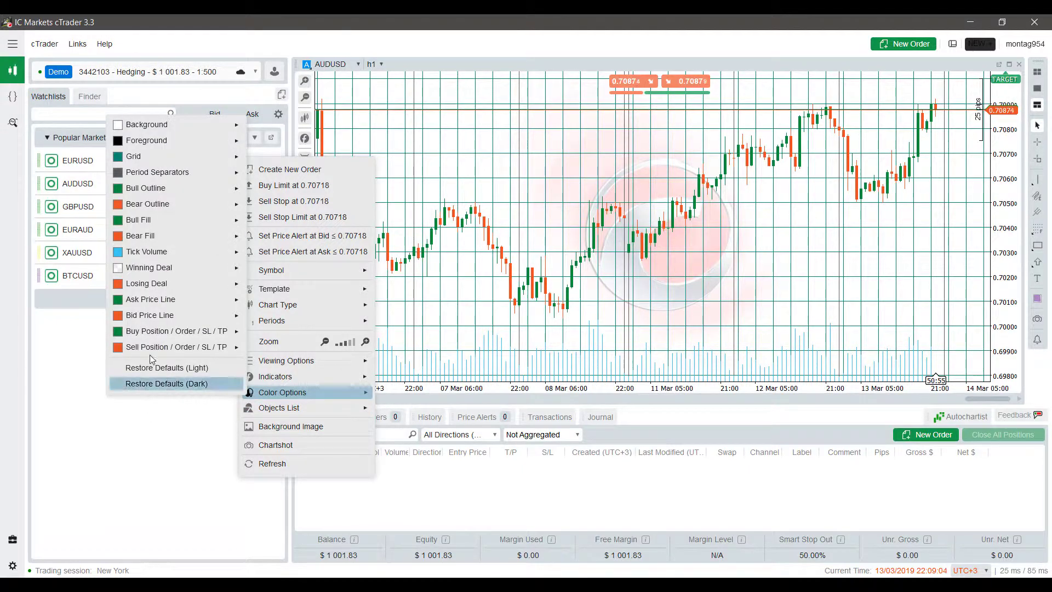
Step: Choose Restore Defaults (Dark) in the chart's Color Options
left_click(180, 382)
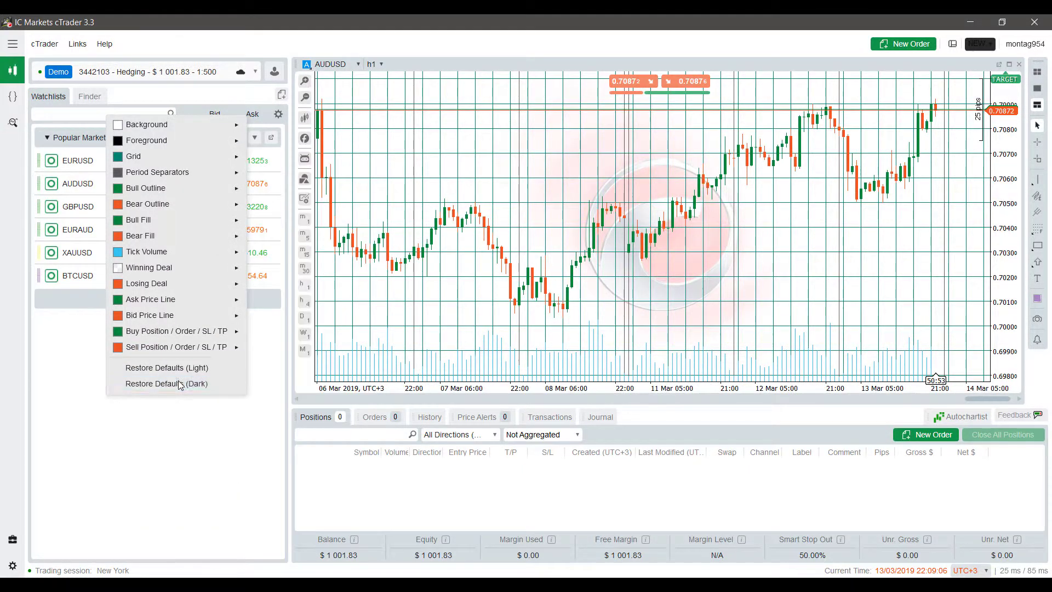